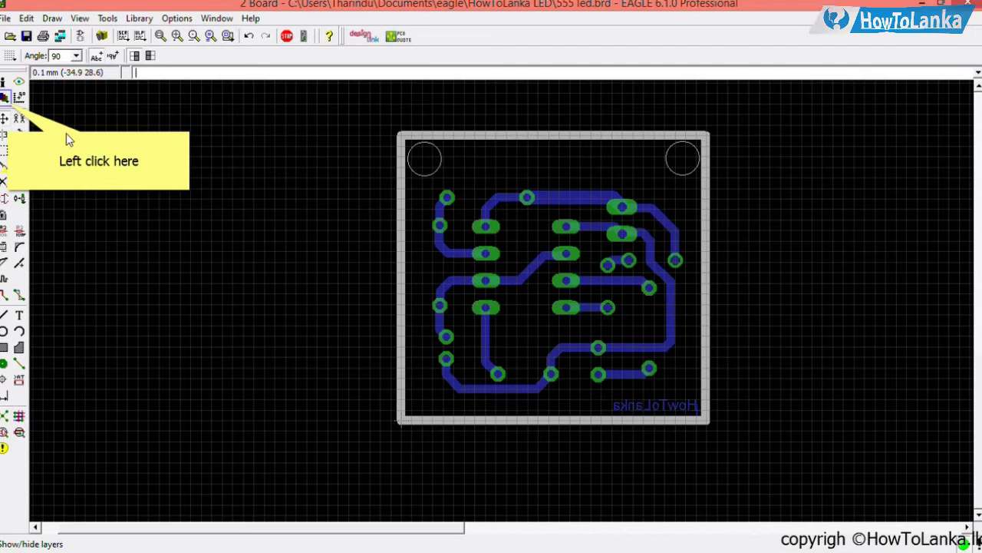
# - Show only the Top, Dimension, tPlace and bPlace layers, hiding Bottom, Pads and Vias
pyautogui.click(7, 102)
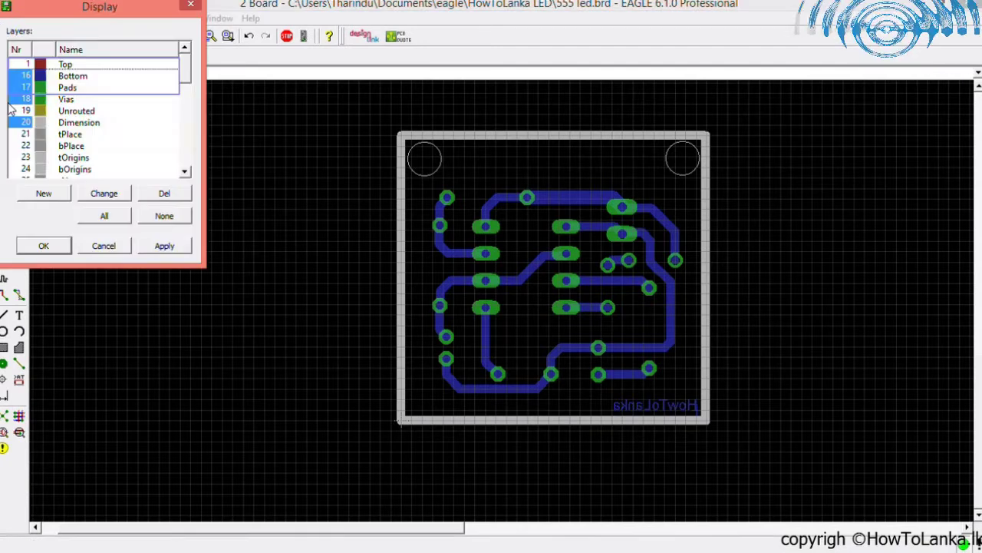
pyautogui.click(33, 67)
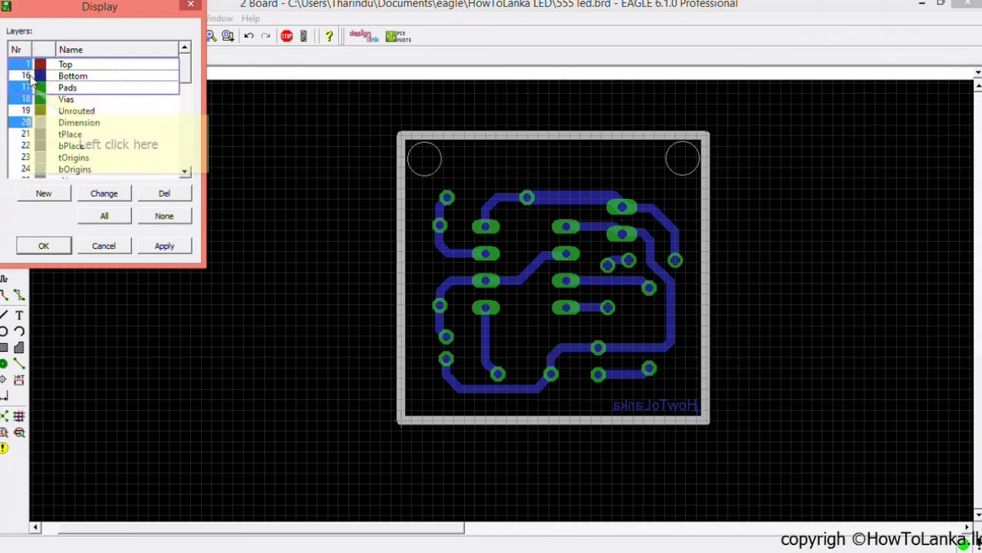
pyautogui.click(28, 76)
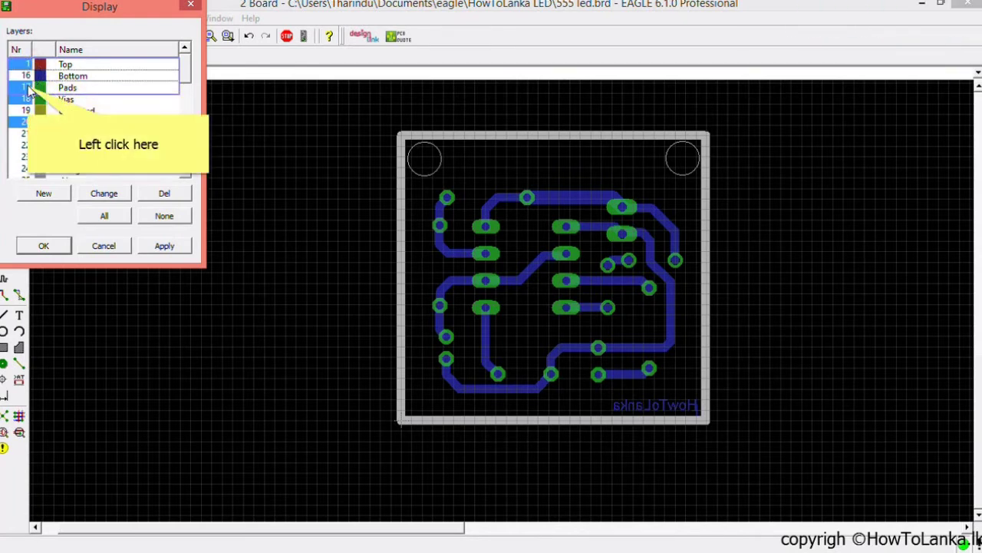
pyautogui.click(28, 89)
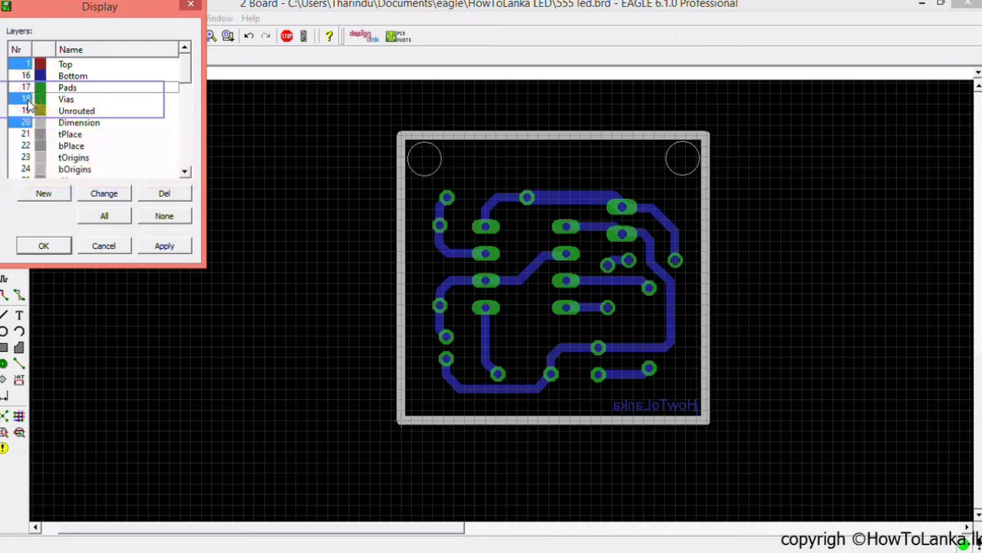
pyautogui.click(28, 101)
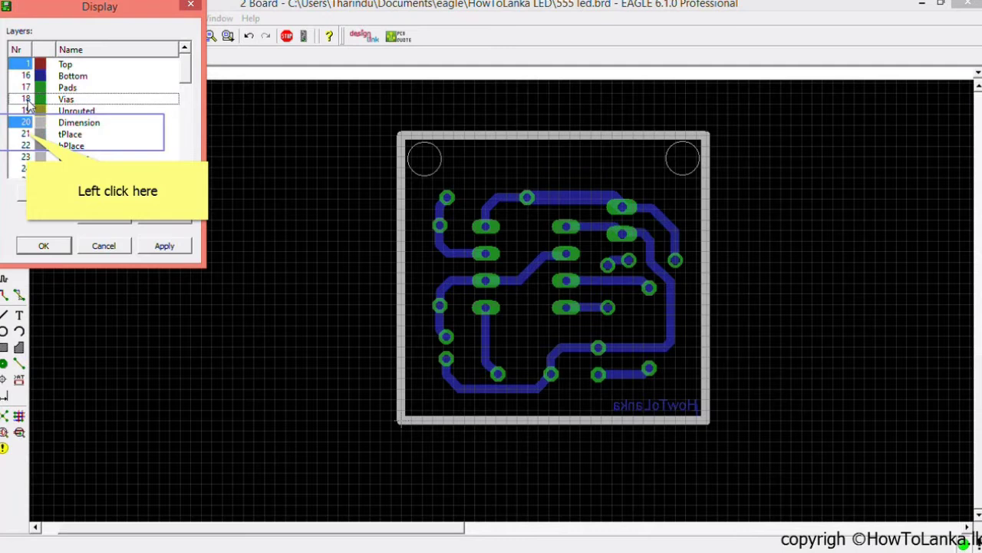
pyautogui.click(27, 137)
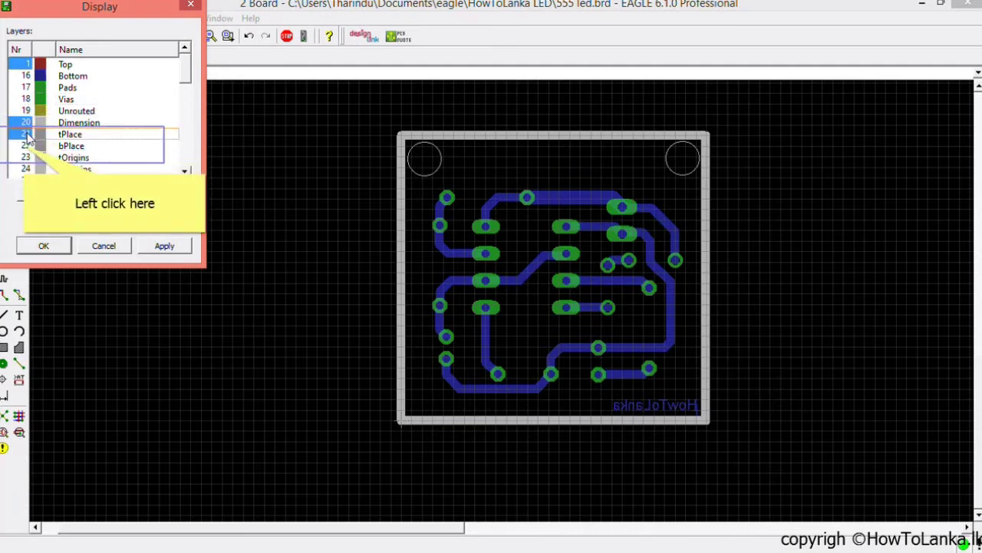
pyautogui.click(28, 145)
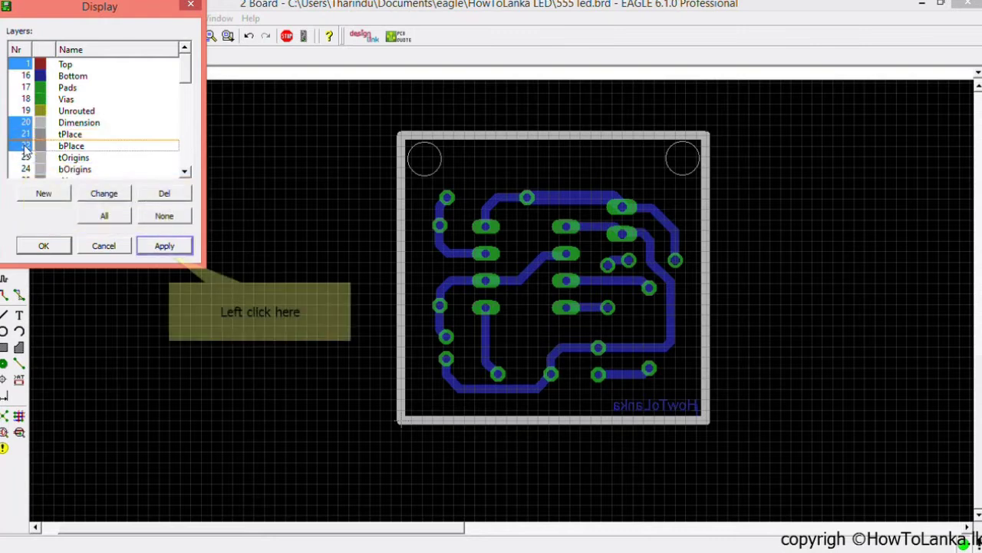
pyautogui.click(163, 248)
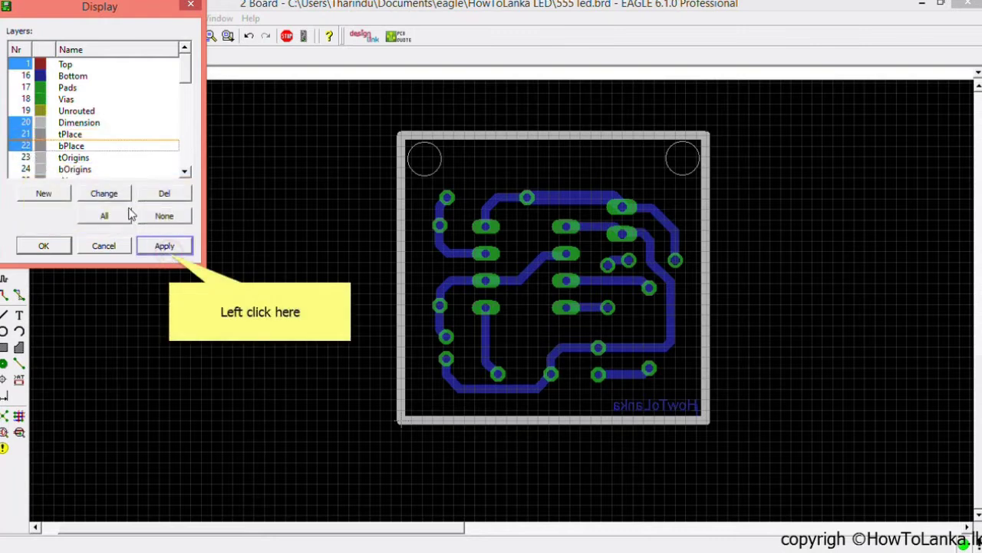
pyautogui.scroll(-1, 85, 163)
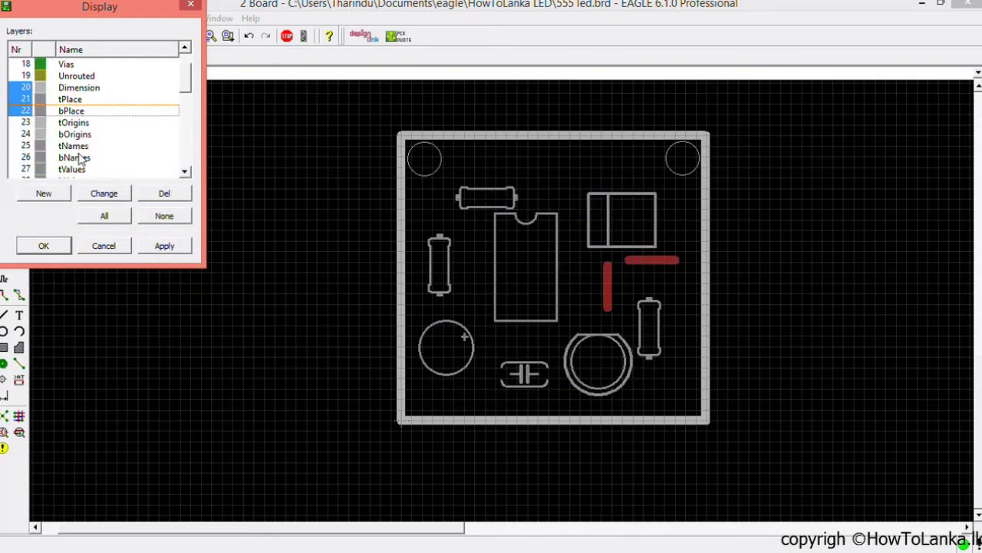
# - Turn on the tNames layer; briefly show bNames, then hide it again to drop the IC1 label
pyautogui.click(28, 150)
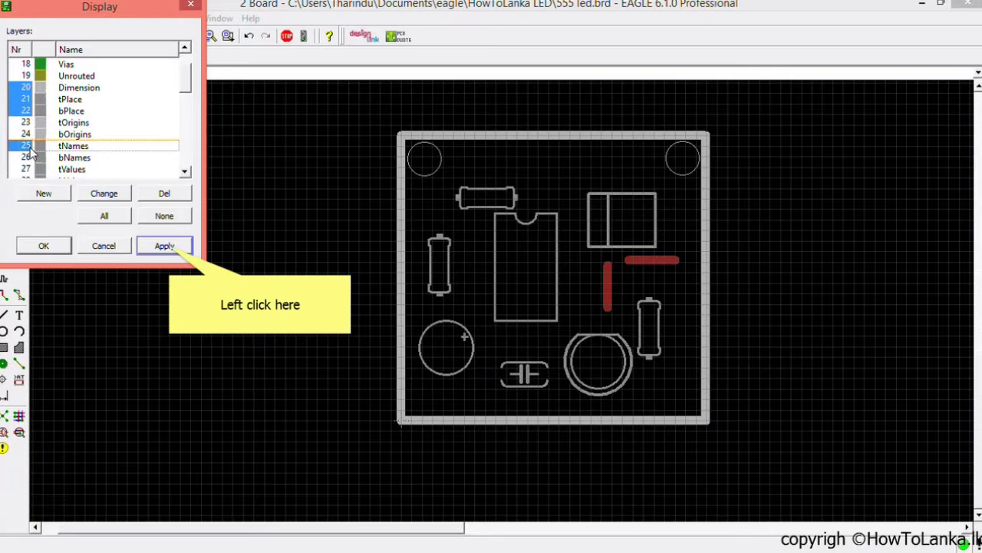
pyautogui.click(164, 246)
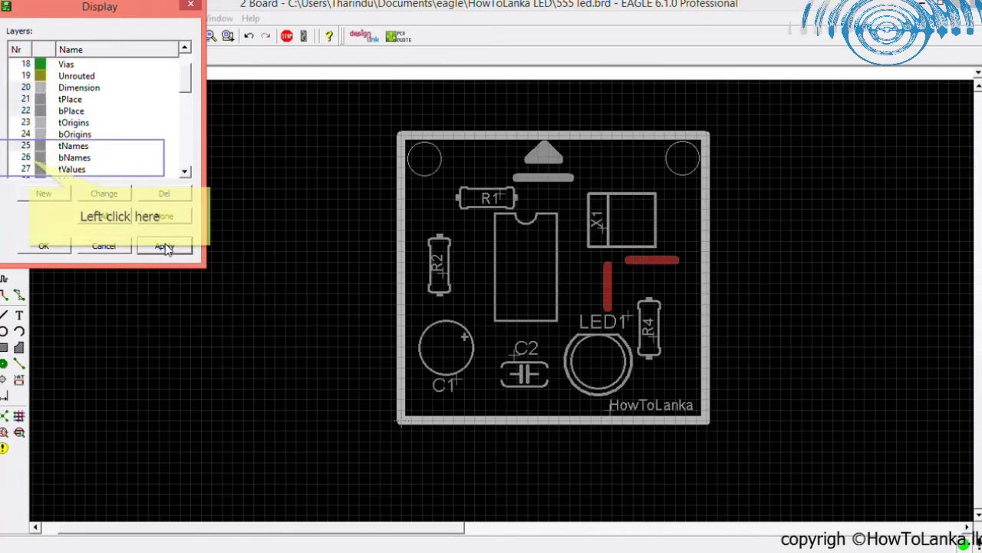
pyautogui.click(31, 159)
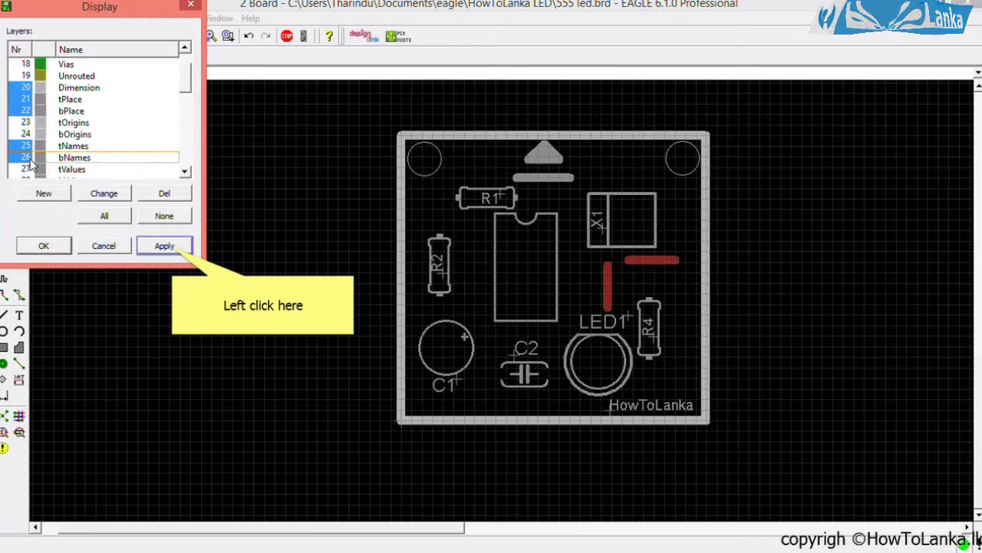
pyautogui.click(173, 250)
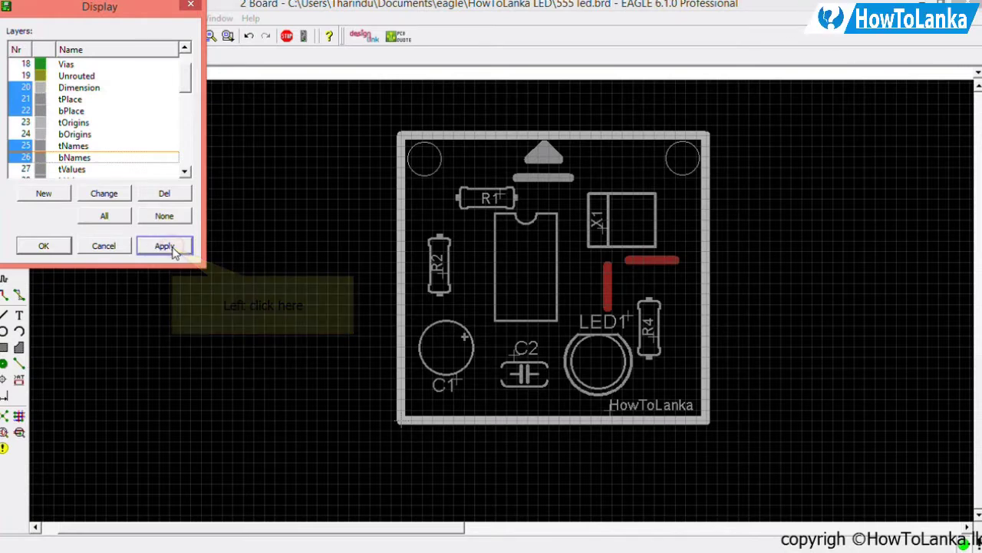
pyautogui.click(164, 247)
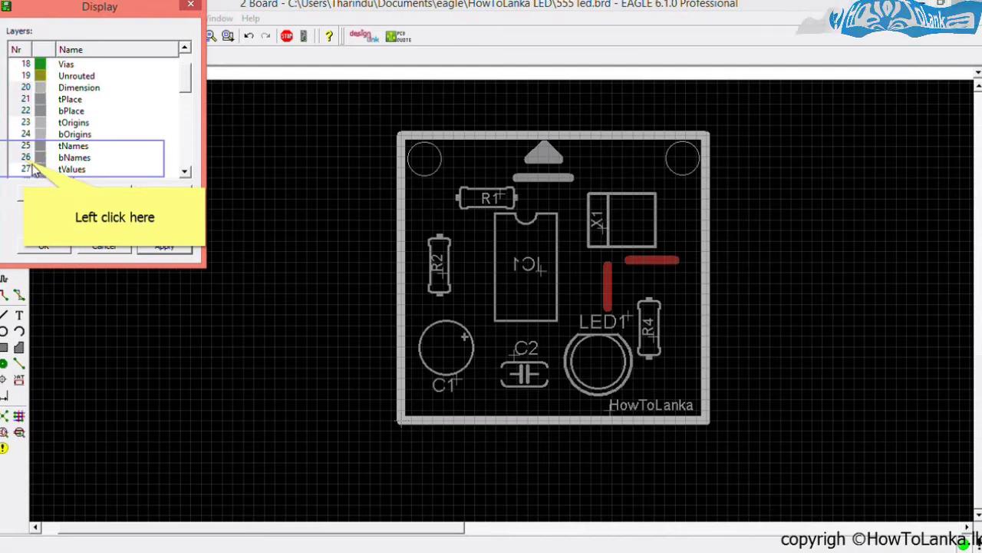
pyautogui.click(25, 158)
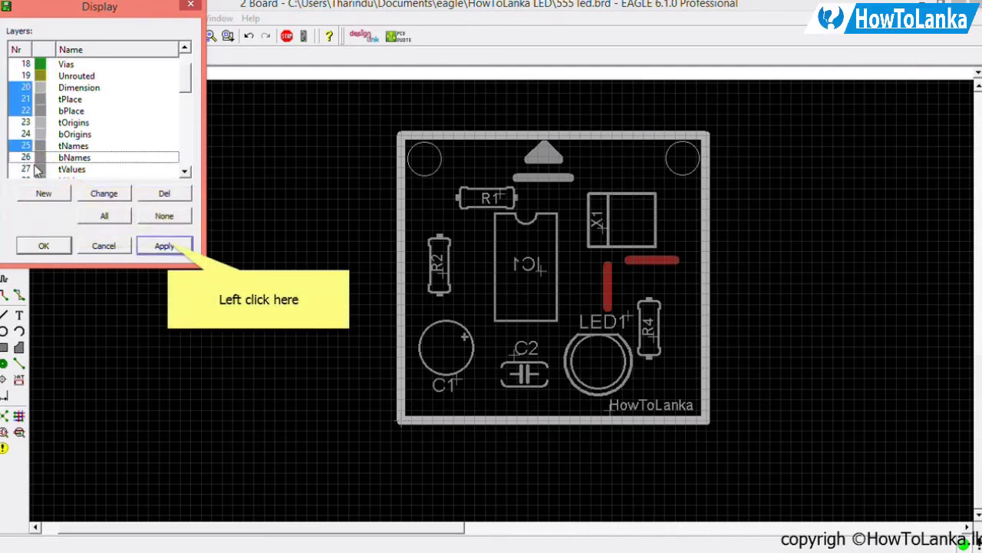
pyautogui.click(164, 245)
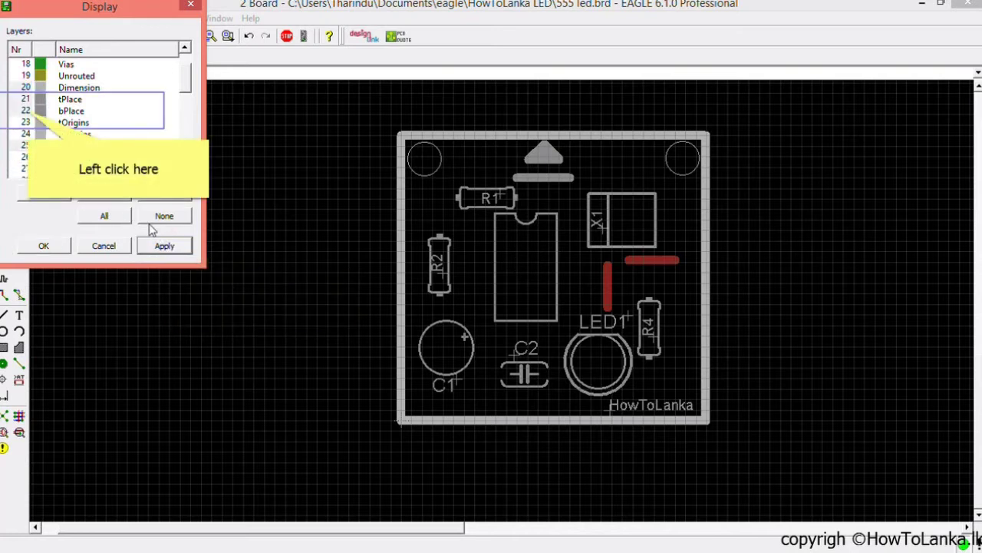
pyautogui.click(28, 114)
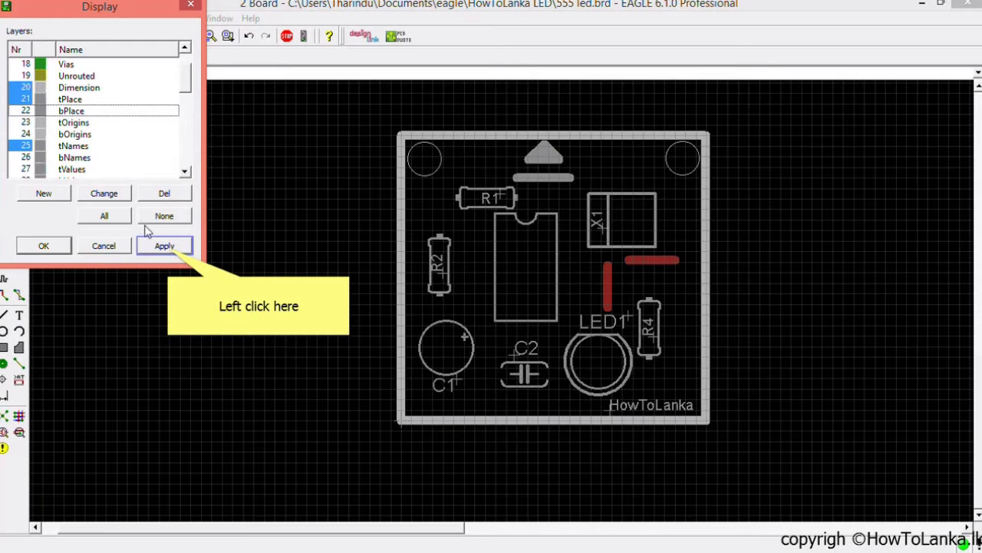
pyautogui.click(165, 246)
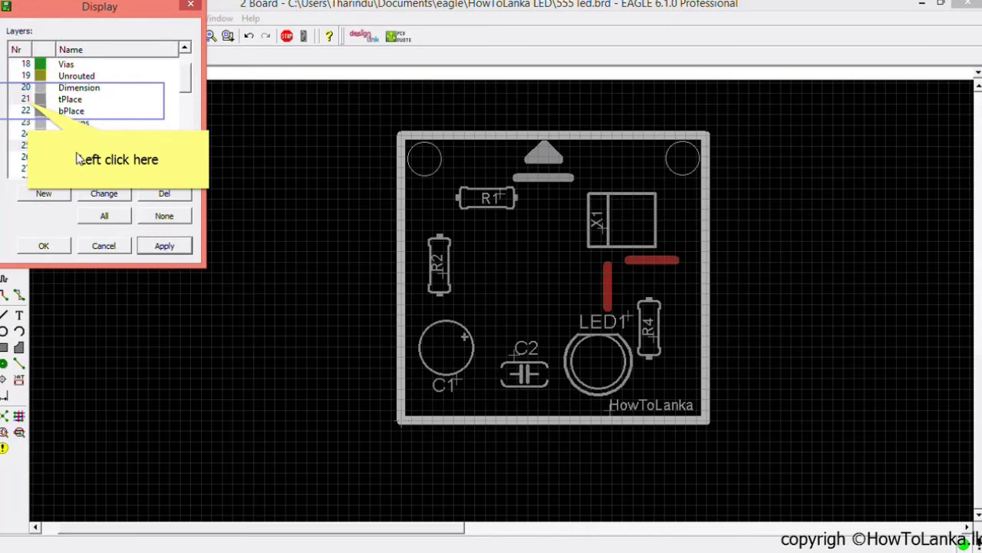
pyautogui.click(27, 102)
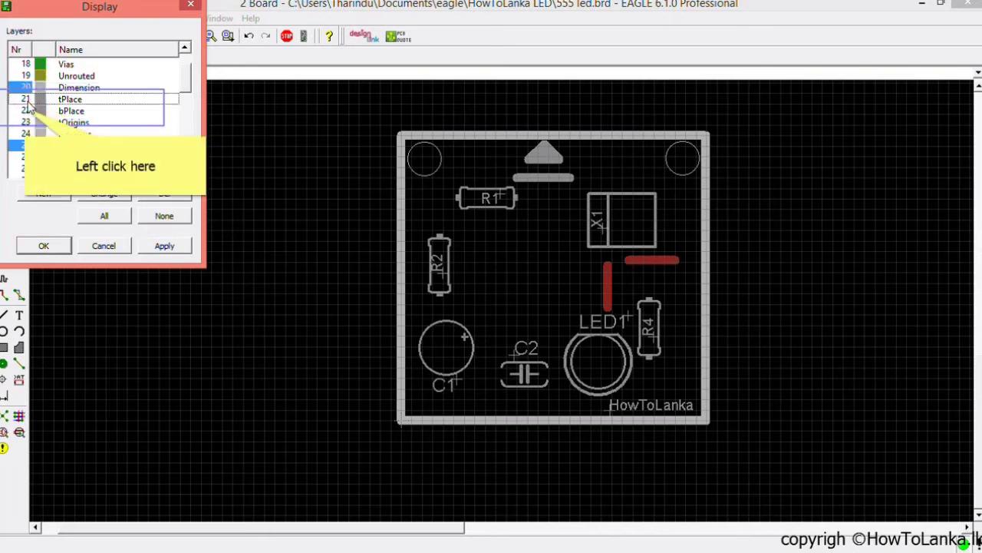
pyautogui.click(26, 112)
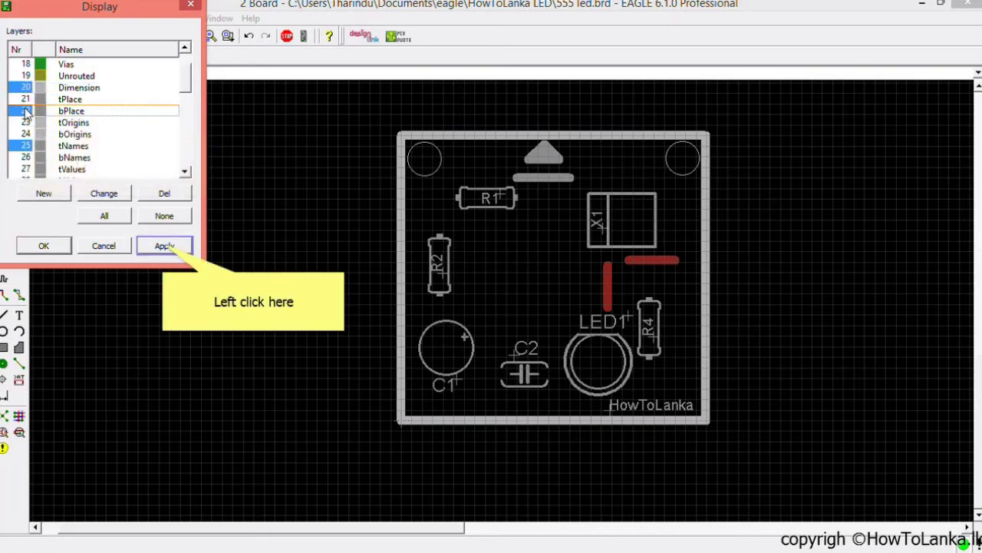
pyautogui.click(164, 247)
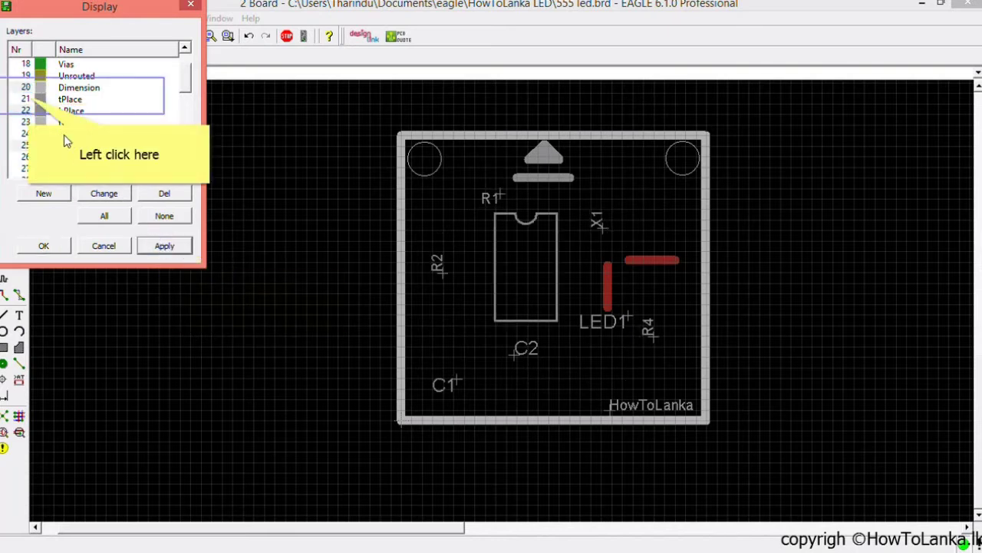
pyautogui.click(29, 100)
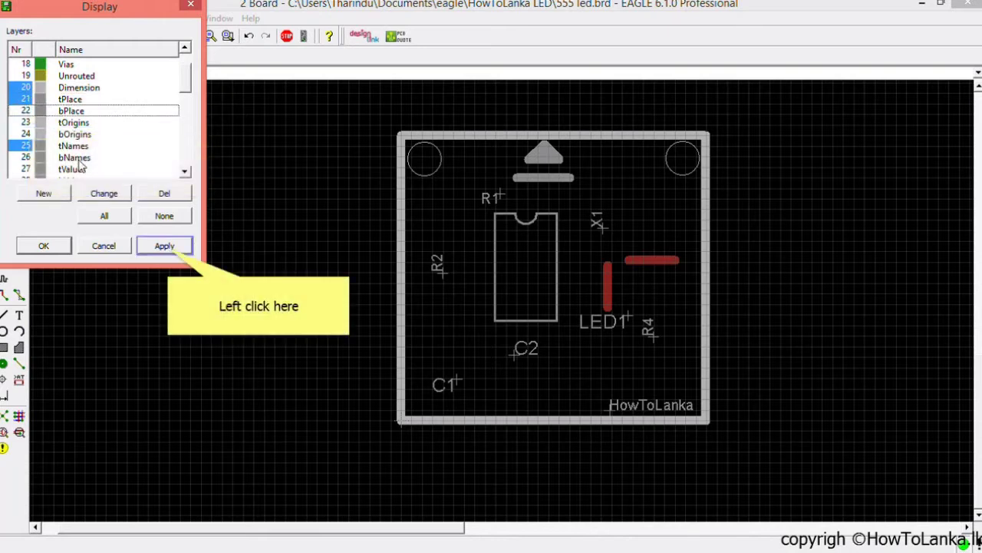
pyautogui.click(164, 247)
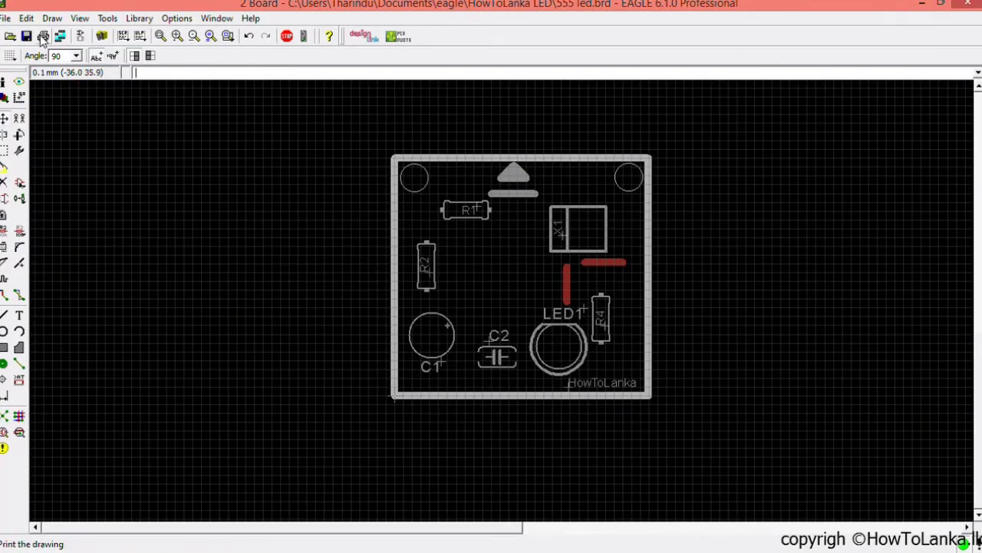
# - Print the board layout with the Print to File (PDF) printer, producing 555 led.pdf
pyautogui.click(43, 37)
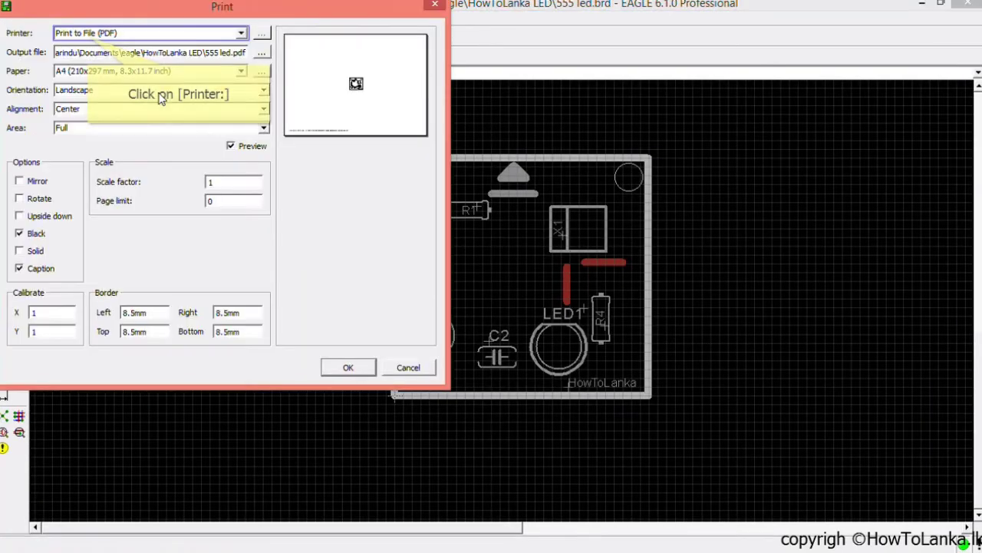
pyautogui.click(88, 36)
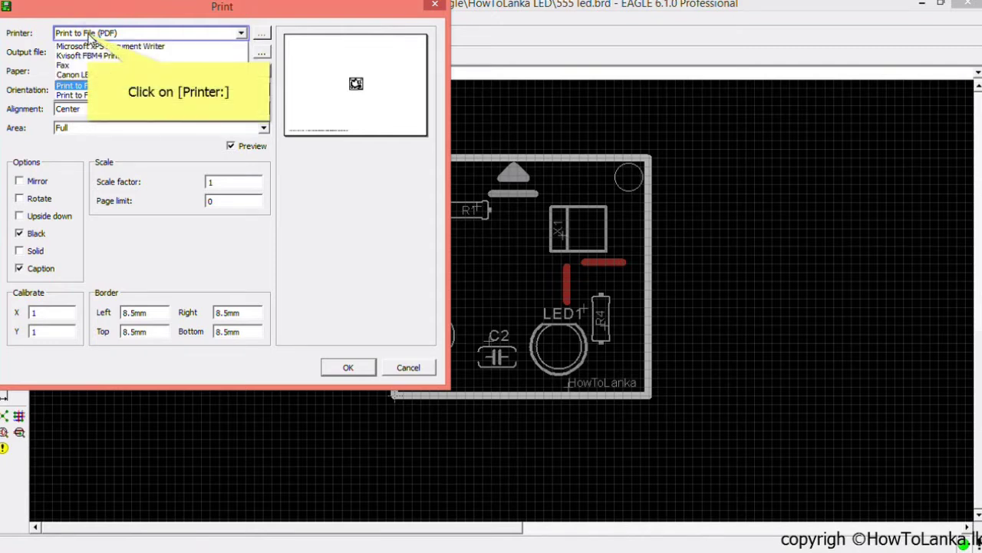
pyautogui.click(90, 34)
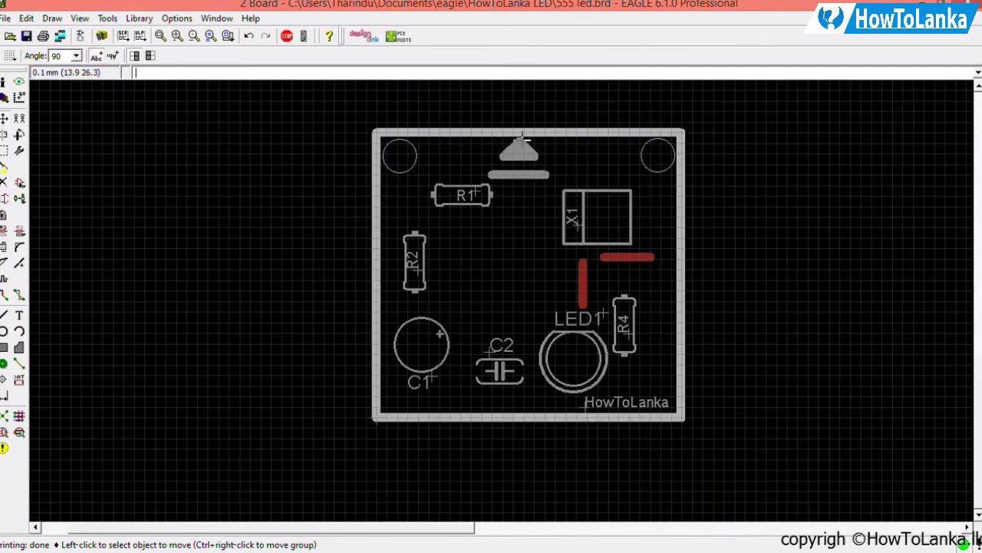
# - Switch from the board layout to the 555 led.sch schematic editor
pyautogui.scroll(2, 527, 105)
pyautogui.scroll(-2, 527, 105)
pyautogui.click(88, 40)
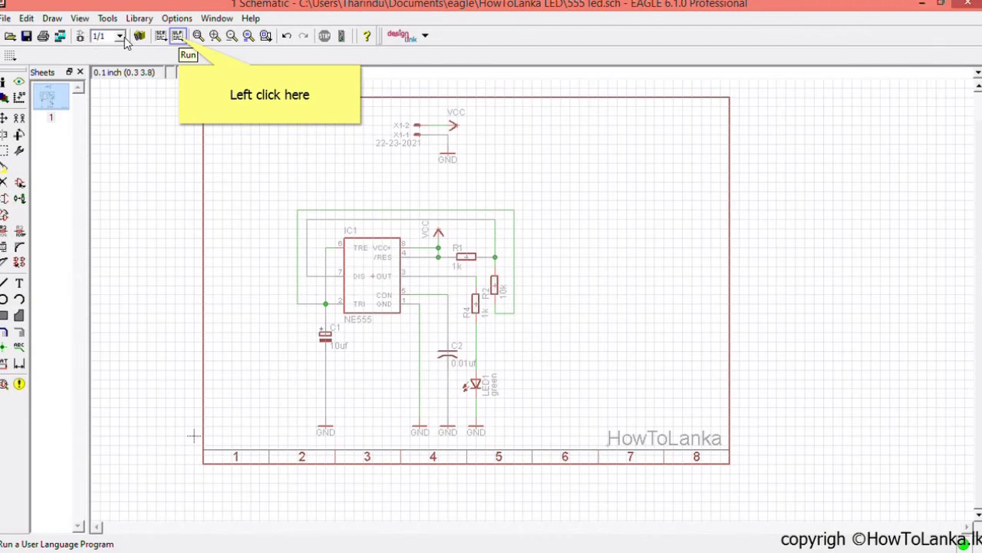
# - Run bom.ulp on the schematic to bring up the Bill Of Material list
pyautogui.click(178, 36)
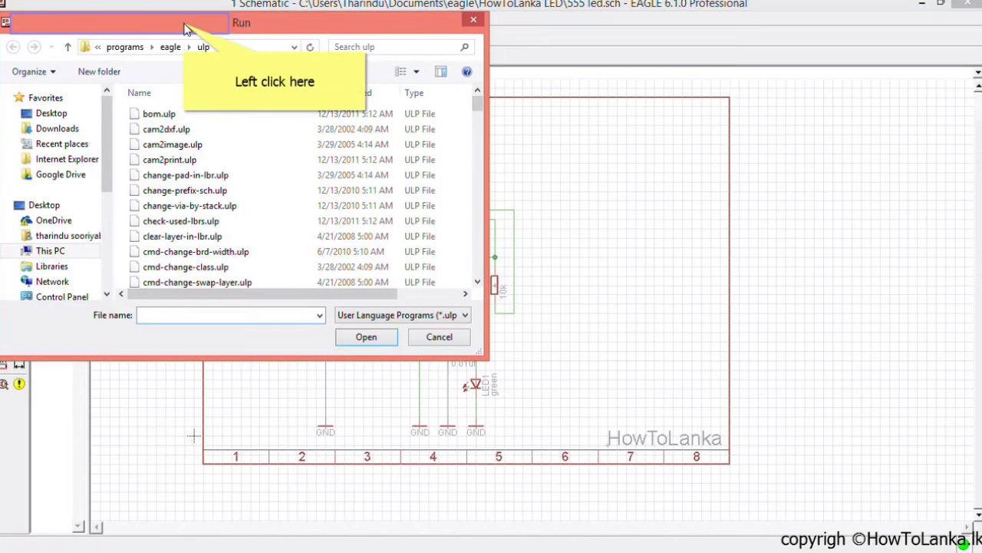
pyautogui.click(363, 169)
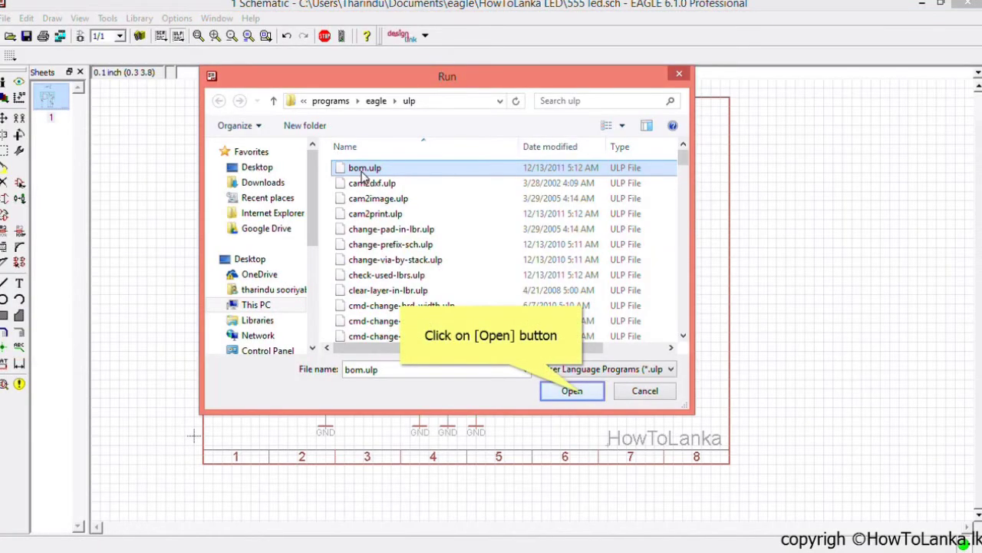
pyautogui.click(582, 395)
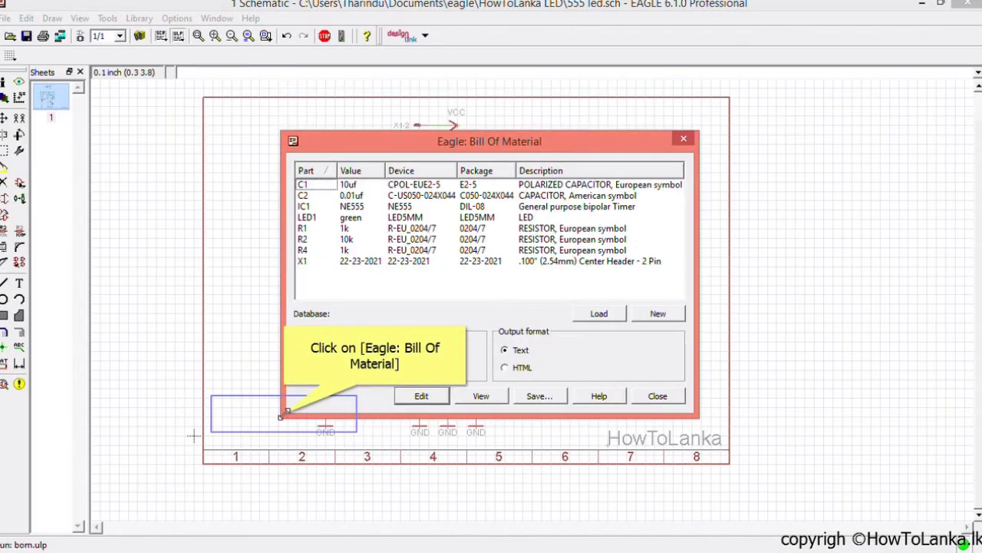
# - Enlarge the Bill Of Material window and review rows C1, C2, IC1, LED1, R1, R2 and R4
pyautogui.moveTo(281, 415); pyautogui.dragTo(190, 465)
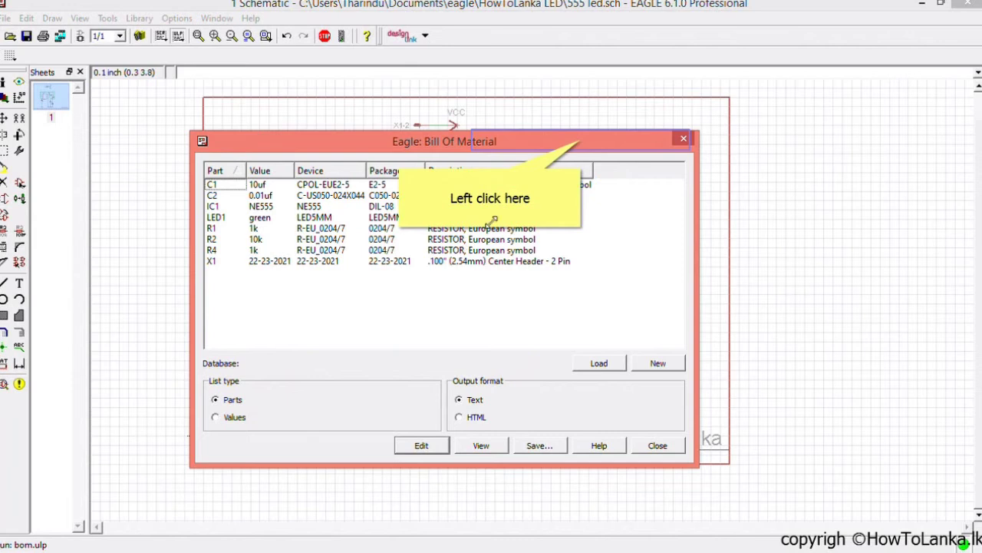
pyautogui.click(582, 140)
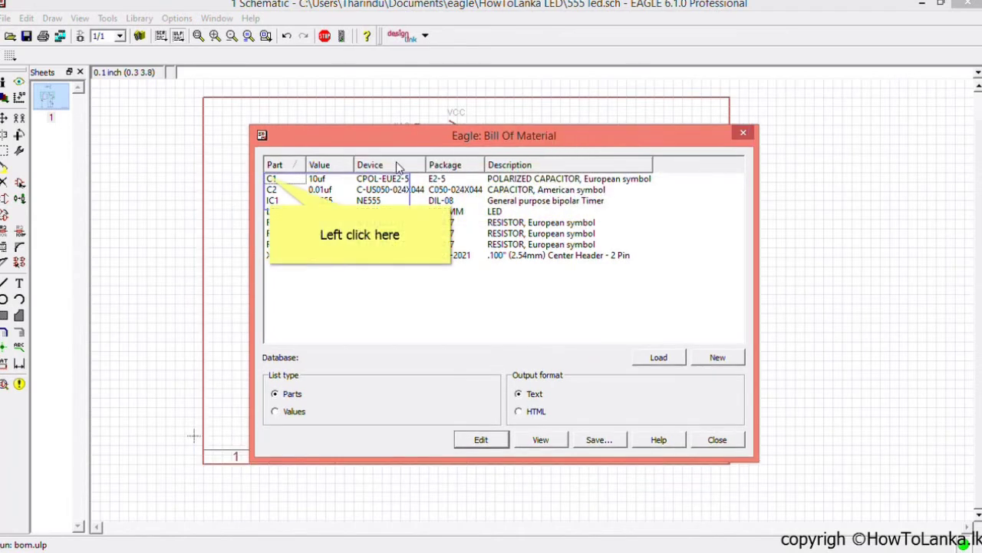
pyautogui.click(271, 181)
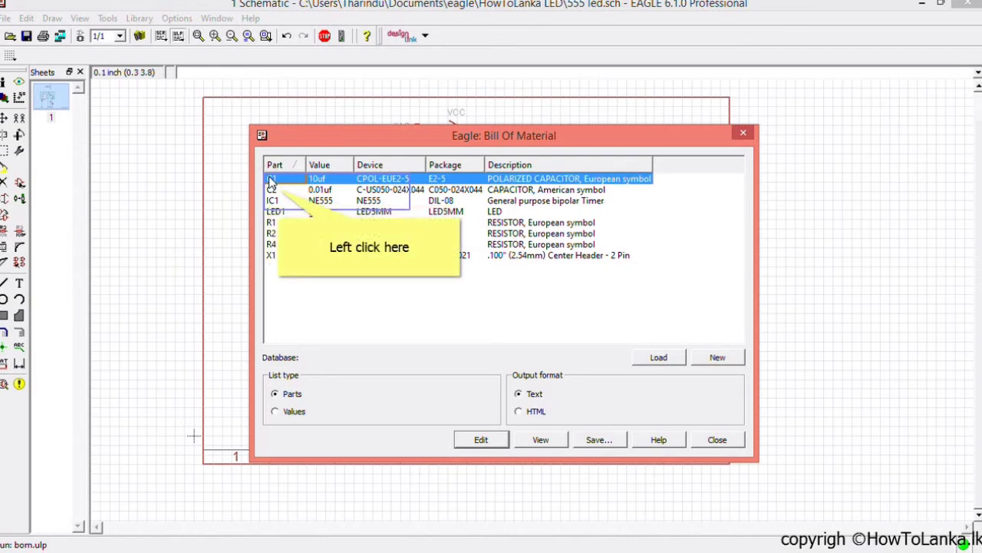
pyautogui.click(280, 192)
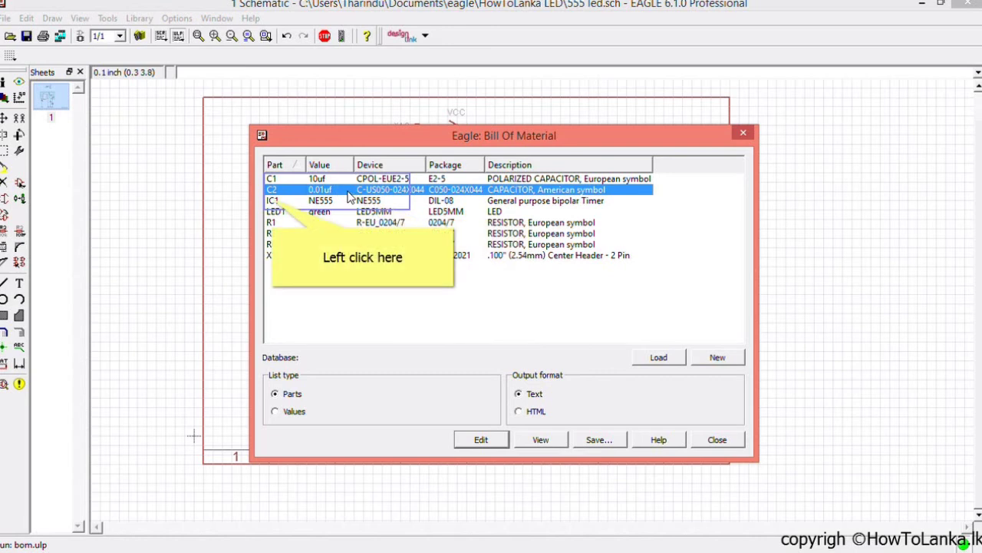
pyautogui.click(274, 201)
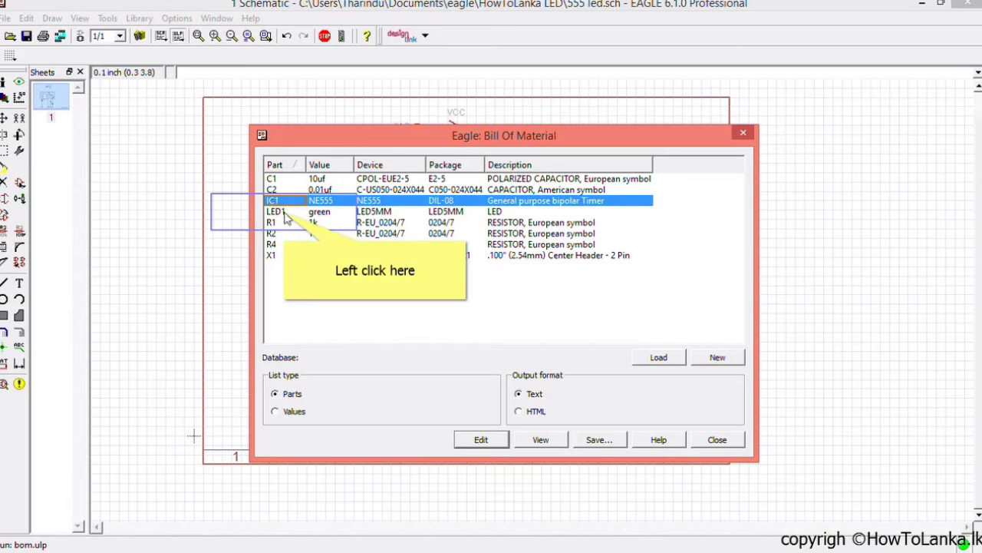
pyautogui.click(286, 212)
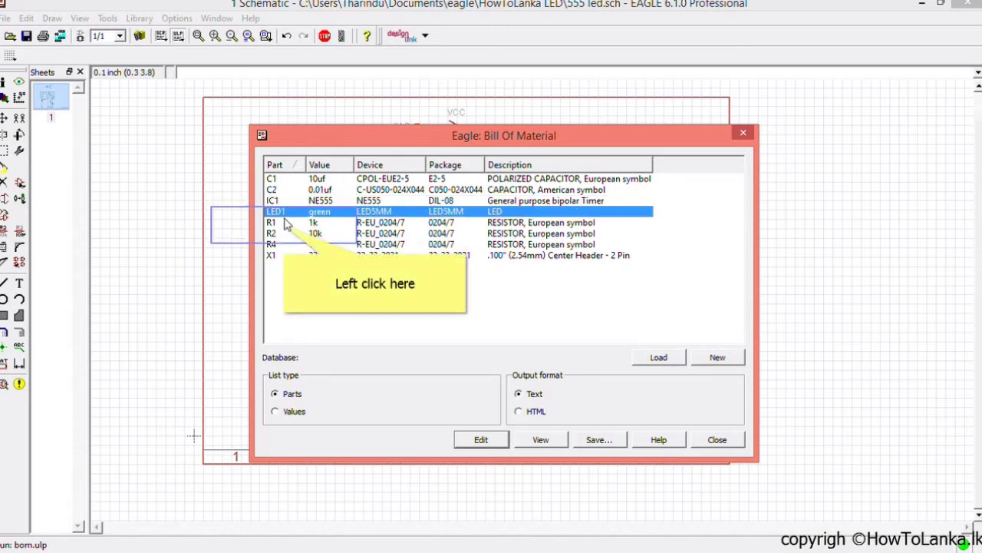
pyautogui.click(285, 227)
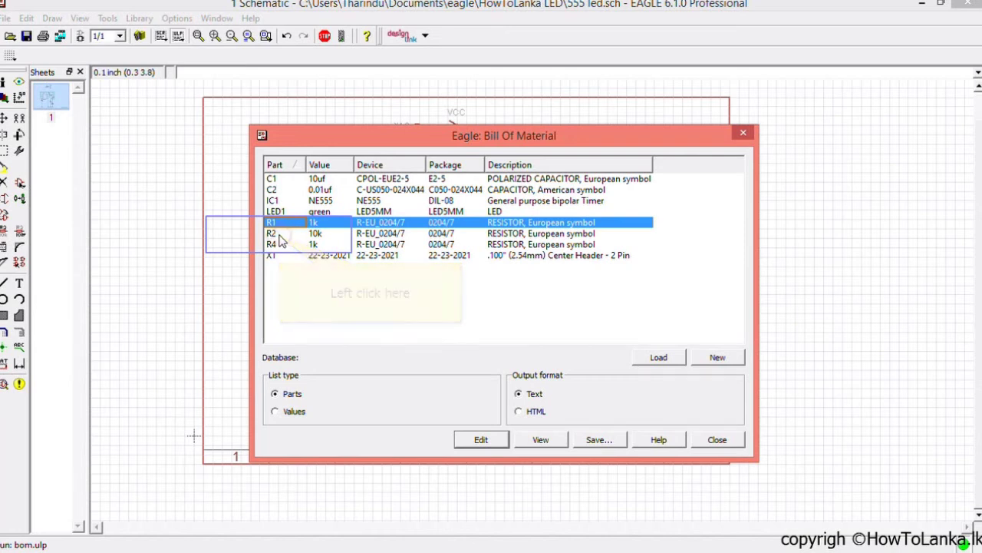
pyautogui.click(281, 234)
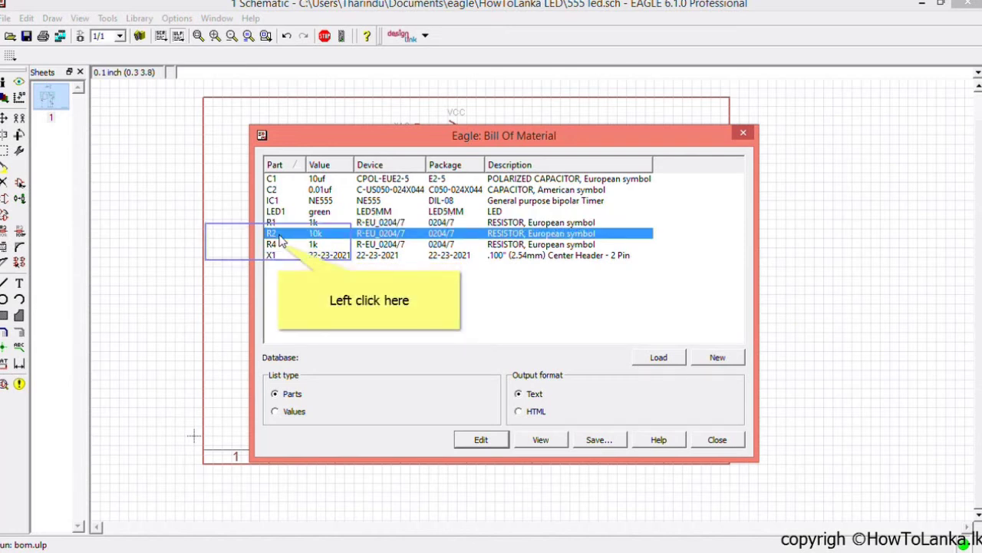
pyautogui.click(279, 244)
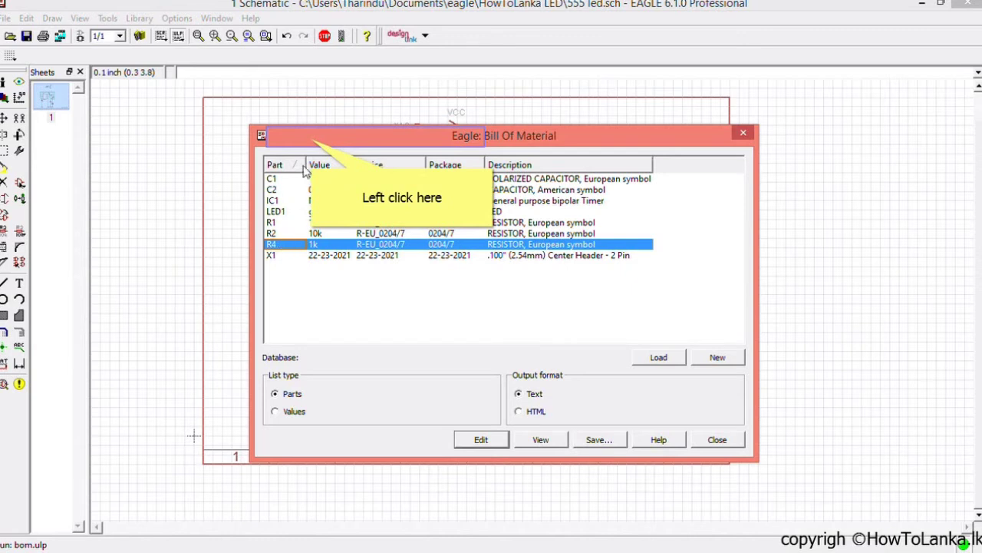
# - Move the window aside to review X1, the 2-pin header, then move it back
pyautogui.moveTo(312, 146); pyautogui.dragTo(501, 203)
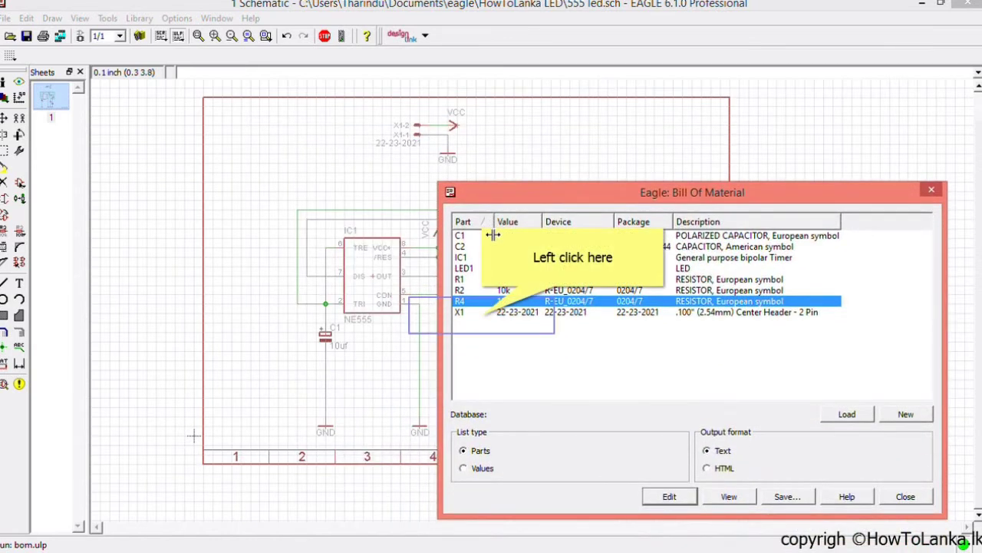
pyautogui.click(484, 315)
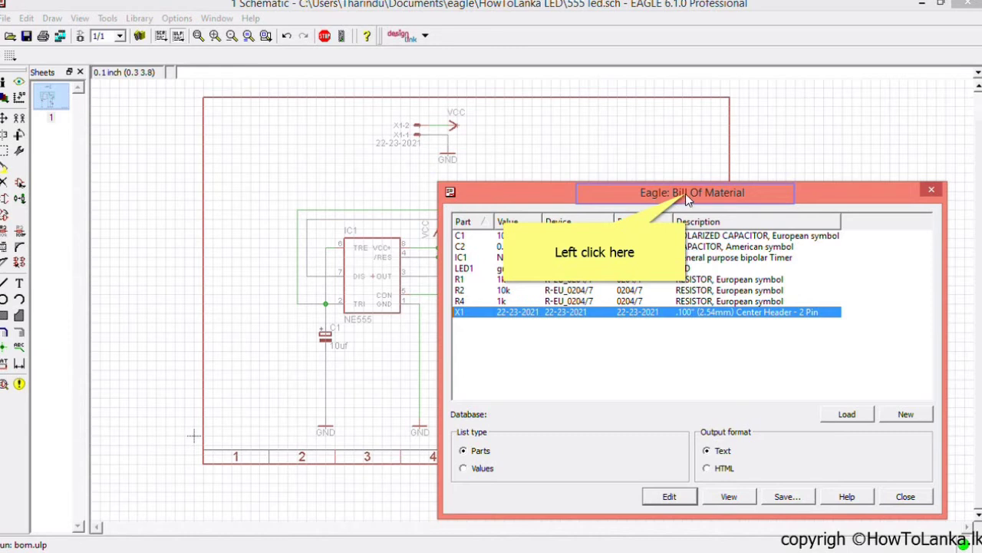
pyautogui.moveTo(686, 193); pyautogui.dragTo(511, 146)
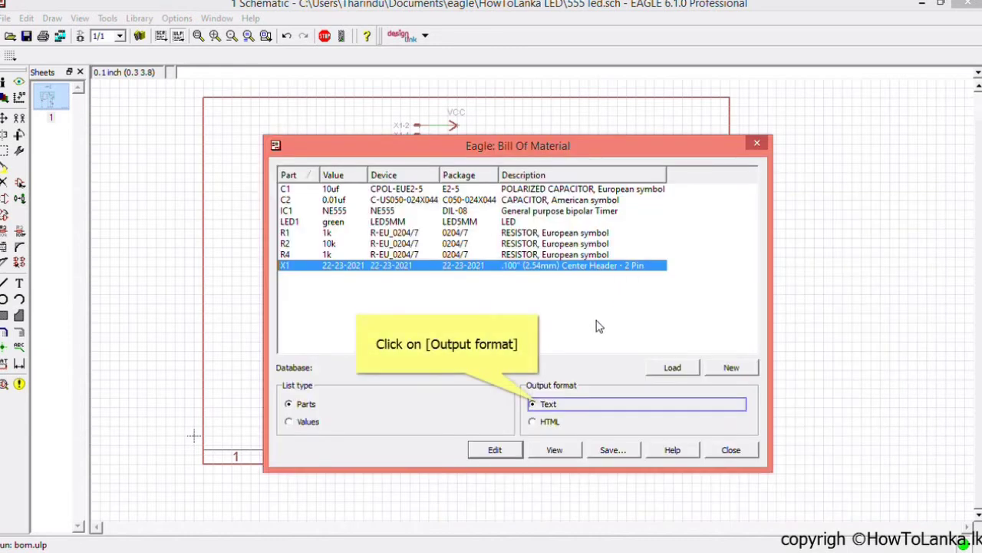
# - Set the output format to Text and save the part list as 555 led.bom
pyautogui.click(541, 406)
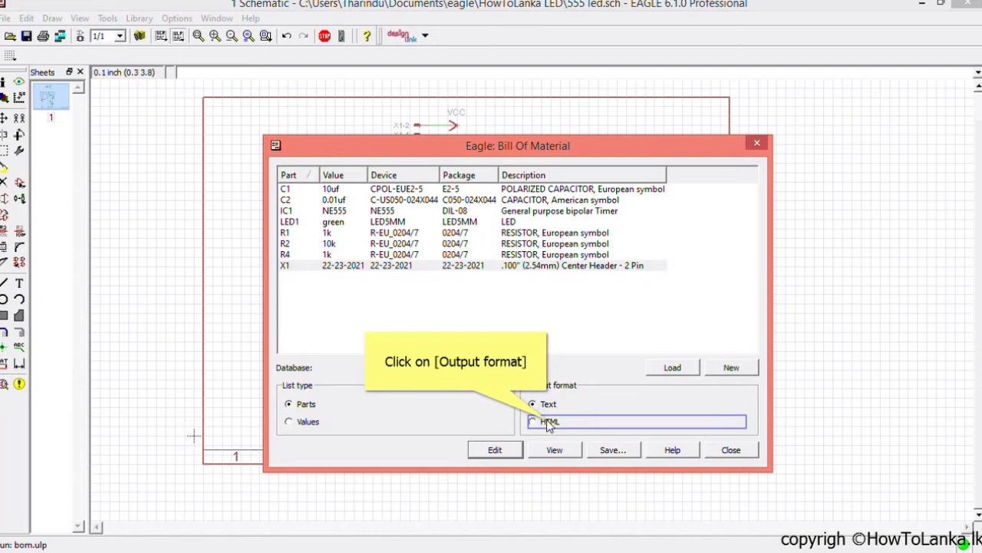
pyautogui.click(548, 424)
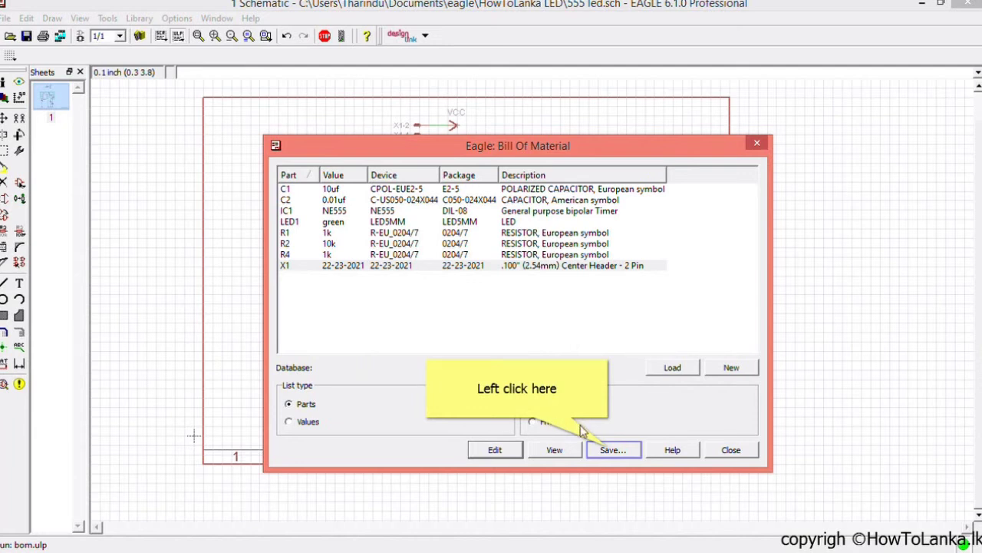
pyautogui.click(611, 452)
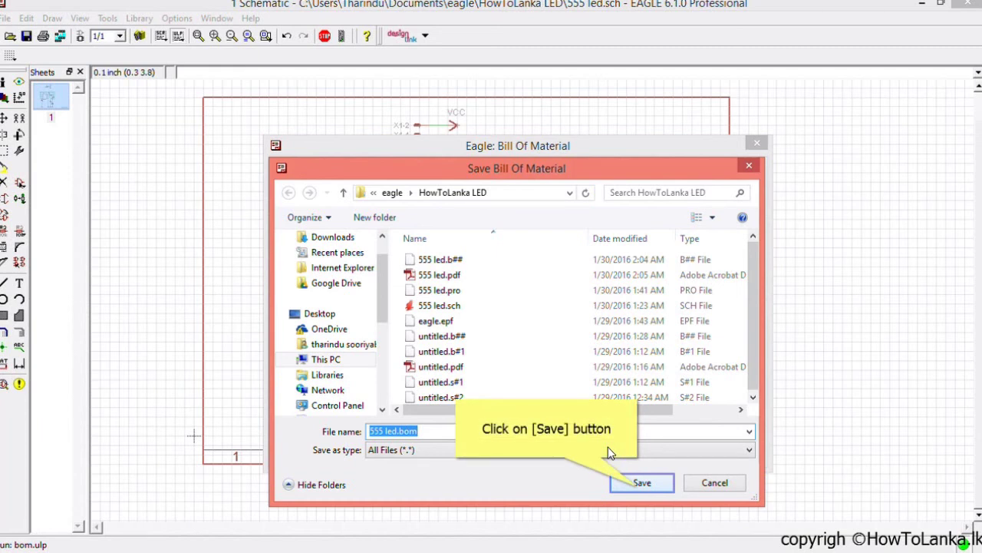
pyautogui.click(639, 483)
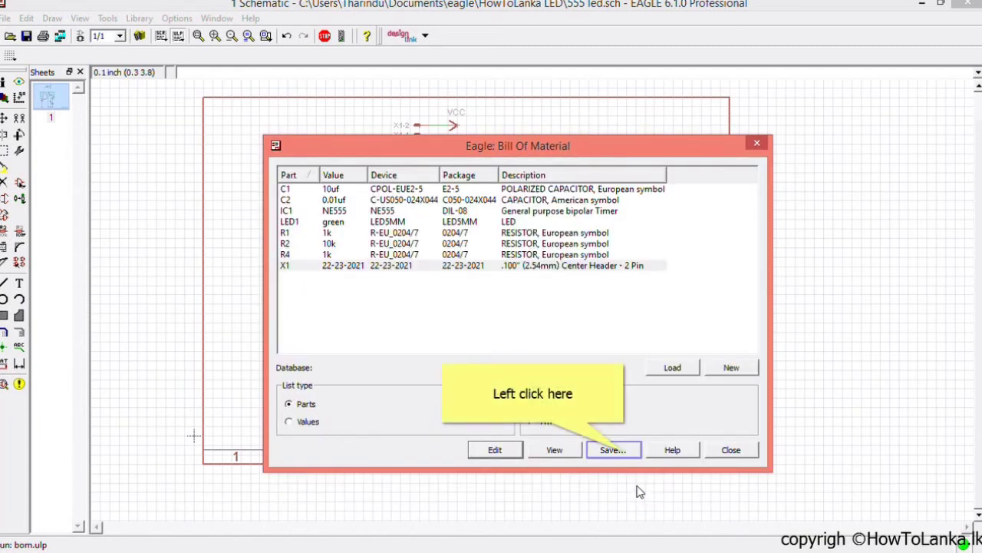
# - Save 555 led.bom again and confirm overwriting the existing file
pyautogui.click(624, 453)
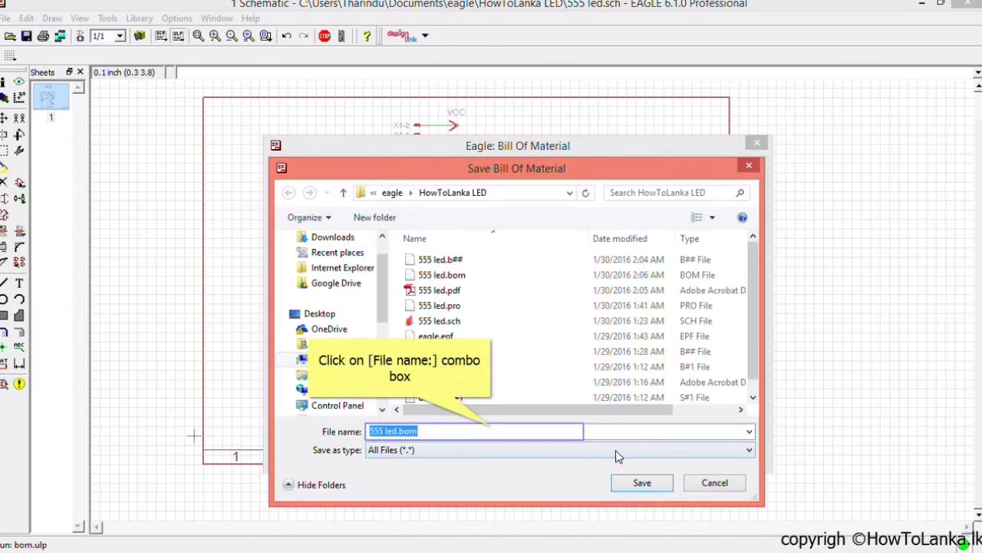
pyautogui.click(504, 430)
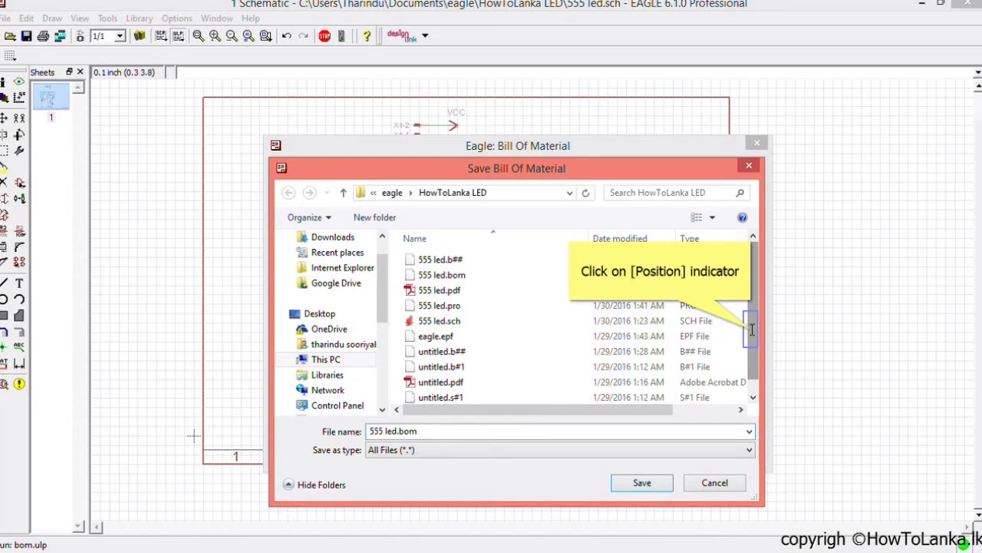
pyautogui.moveTo(752, 328); pyautogui.dragTo(749, 277)
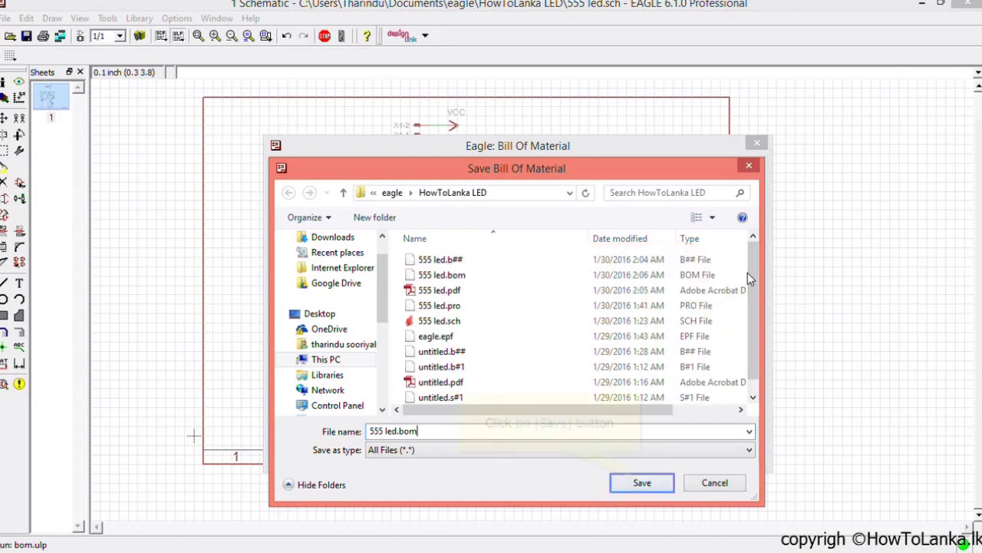
pyautogui.click(641, 483)
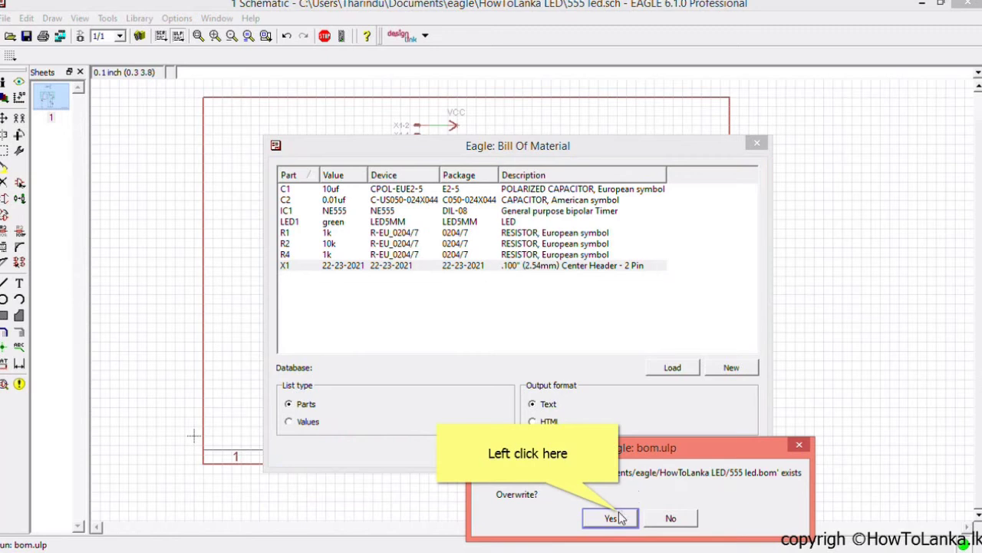
pyautogui.click(622, 514)
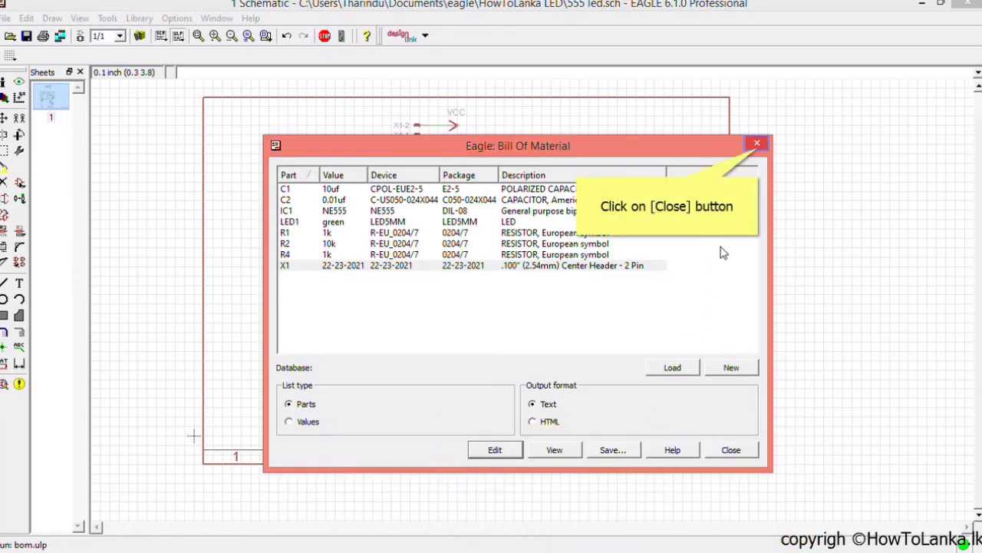
# - Close the BOM window and open 555 led.bom from the Control Panel in the Text Editor
pyautogui.click(758, 146)
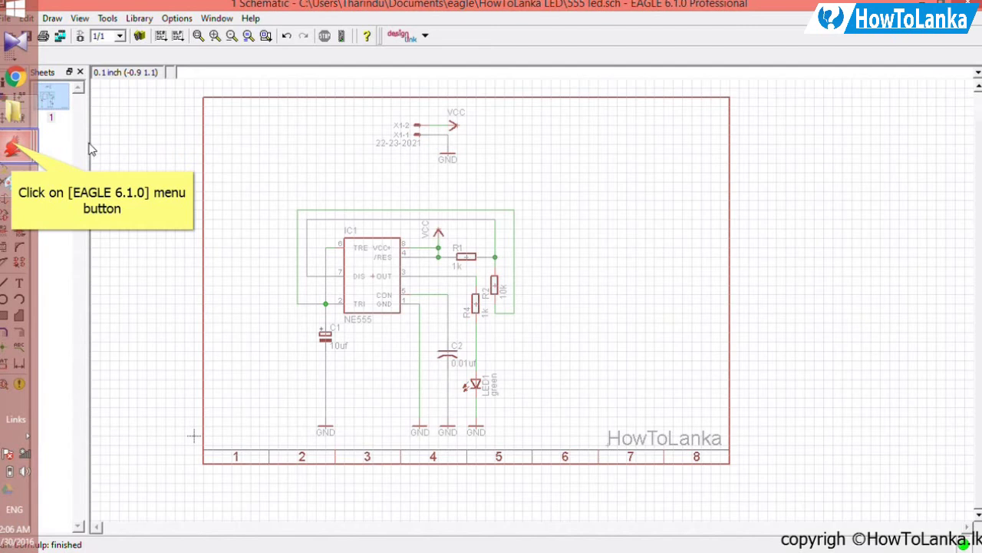
pyautogui.click(13, 148)
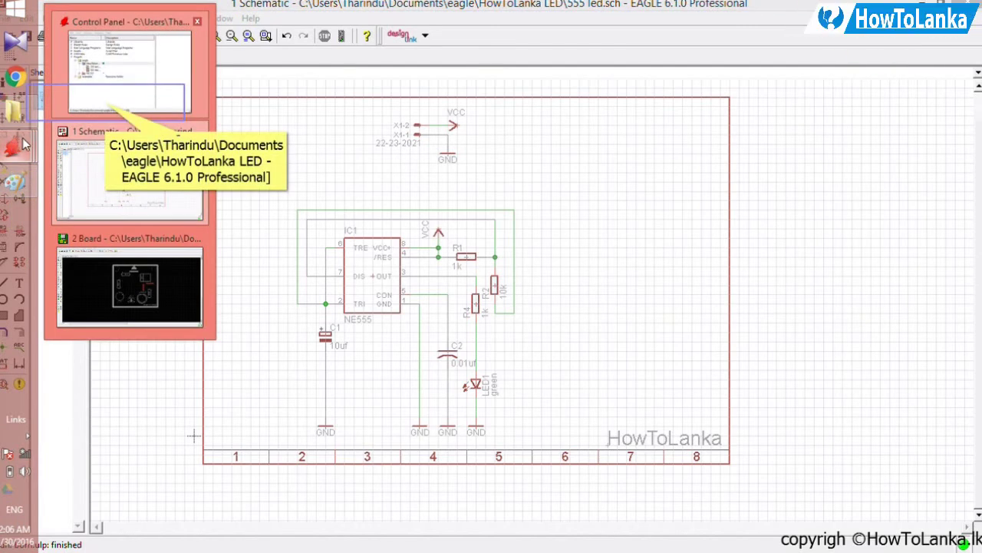
pyautogui.click(108, 108)
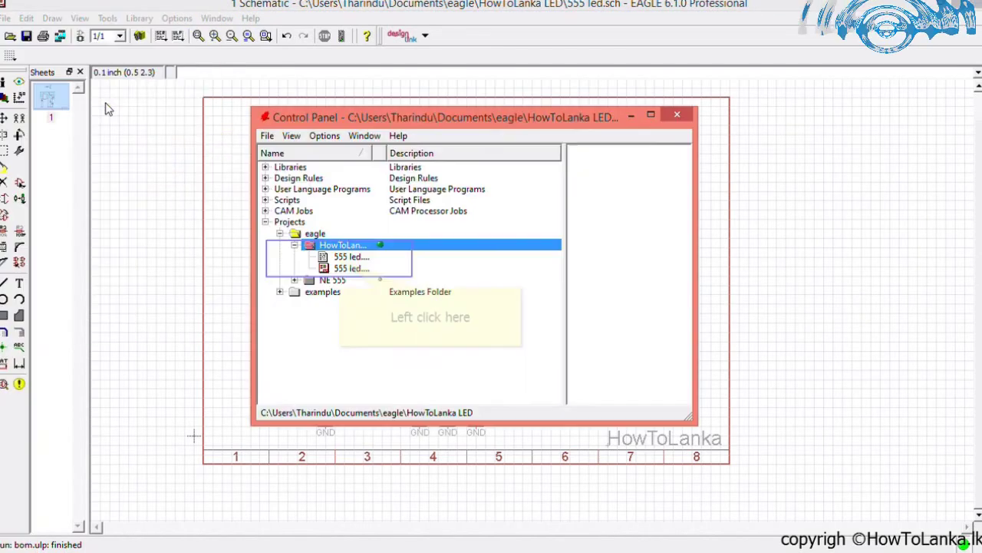
pyautogui.click(341, 258)
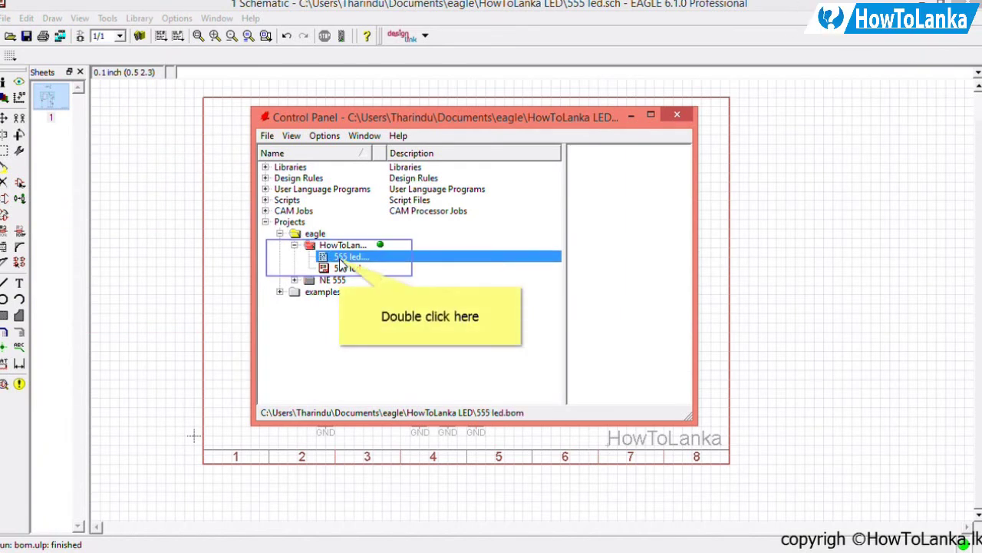
pyautogui.doubleClick(341, 259)
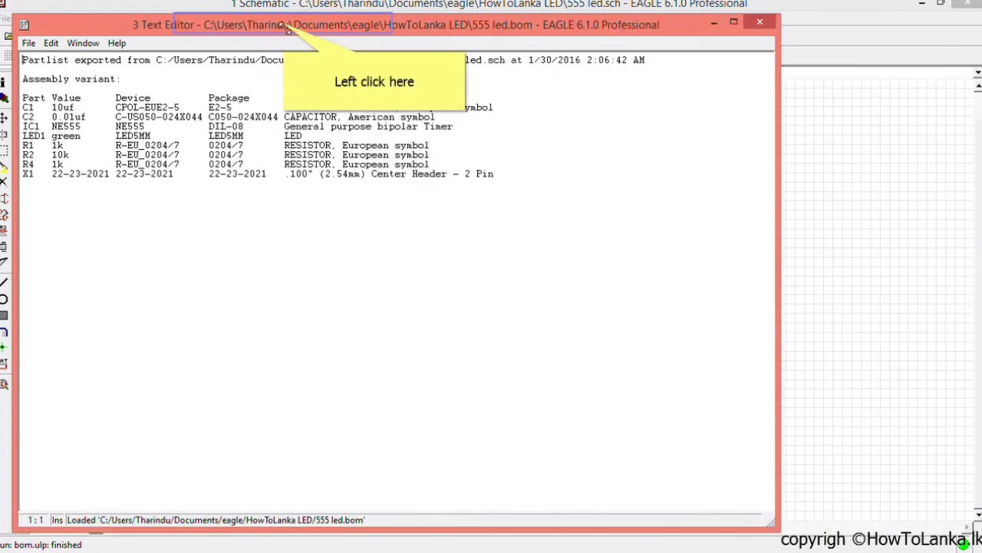
# - Center the Text Editor and highlight the whole 555 led.bom listing to review it, then deselect
pyautogui.moveTo(286, 28); pyautogui.dragTo(477, 84)
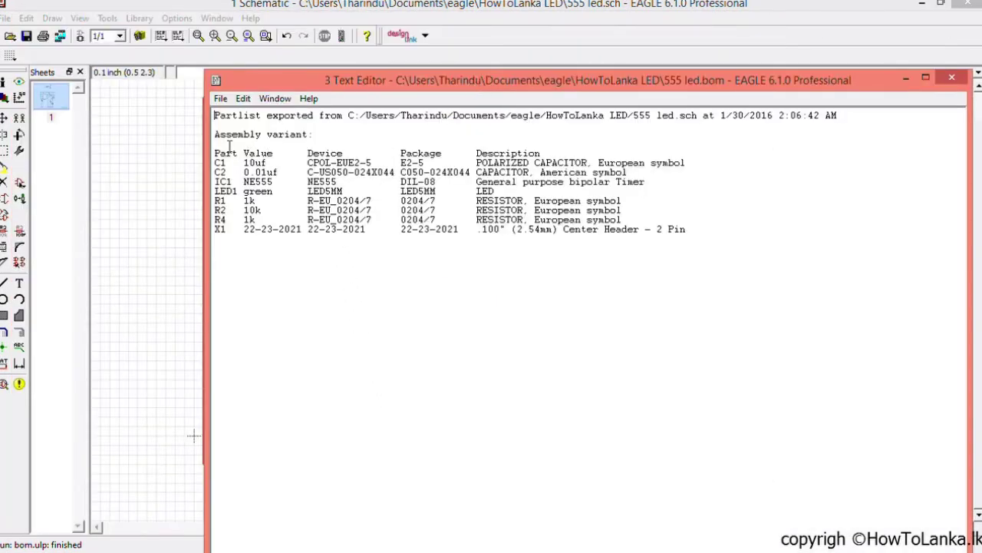
pyautogui.moveTo(215, 115); pyautogui.dragTo(711, 226)
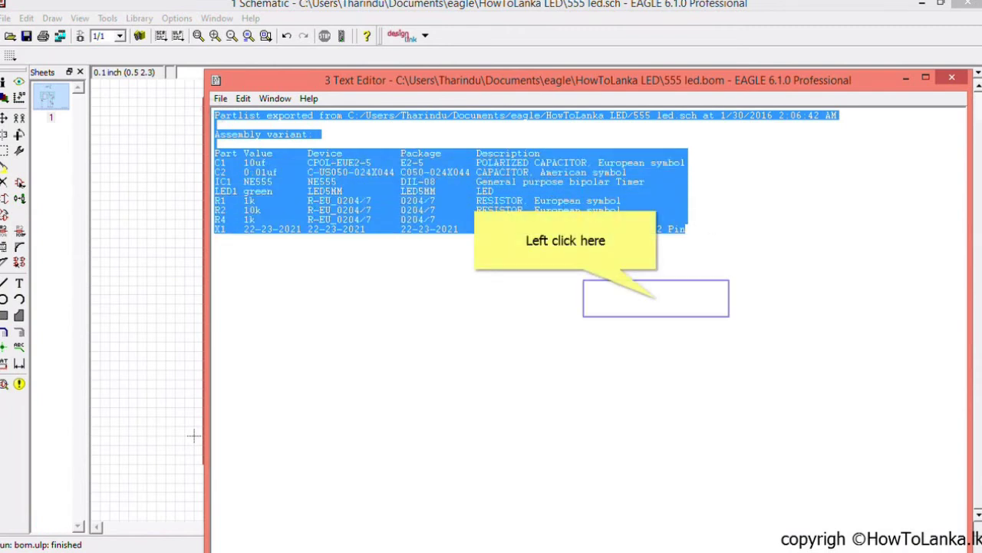
pyautogui.click(658, 298)
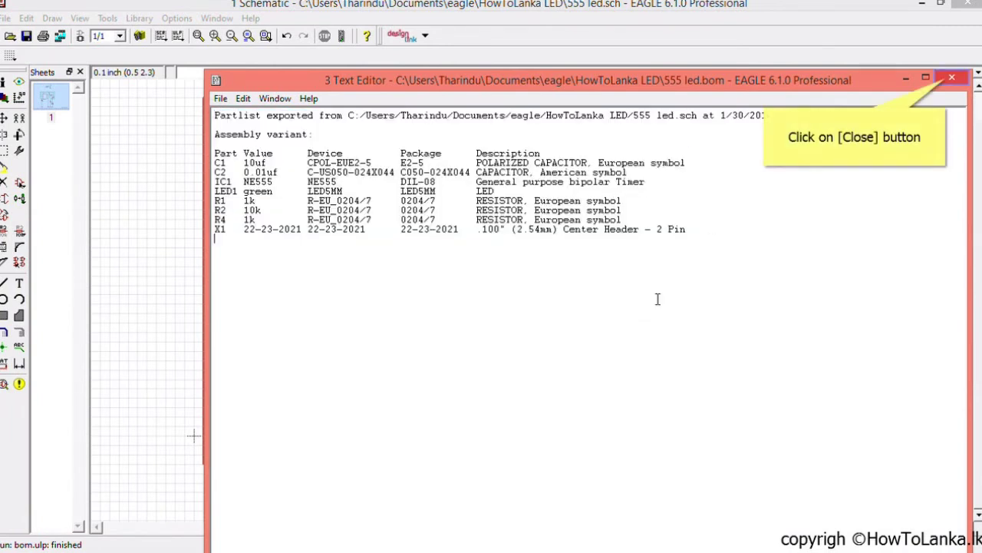